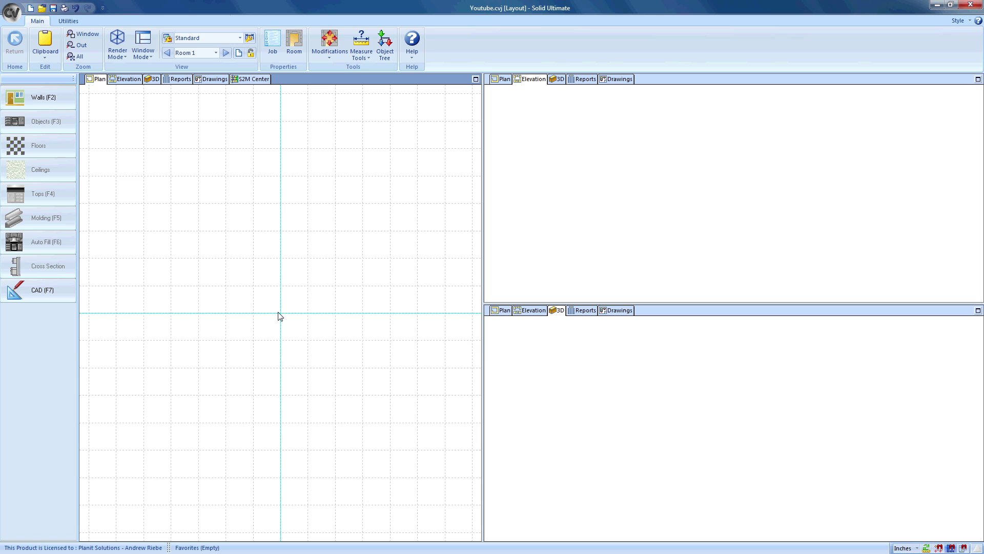
Draw three connected straight walls forming a U, about 36, 48 and 36 inches long, starting at X -24, Y 0.
left_click(51, 97)
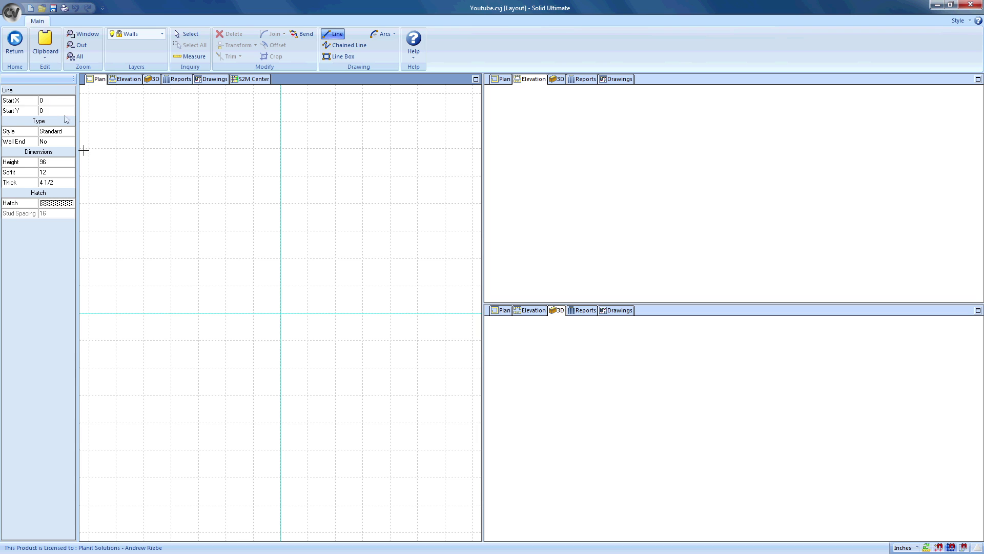
left_click(225, 312)
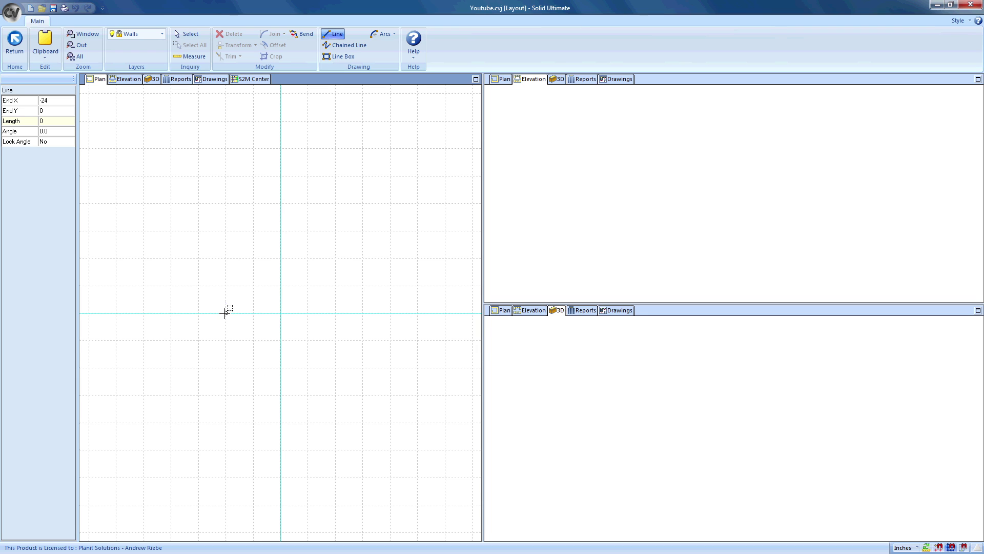
left_click(226, 313)
key("Escape")
left_click(226, 230)
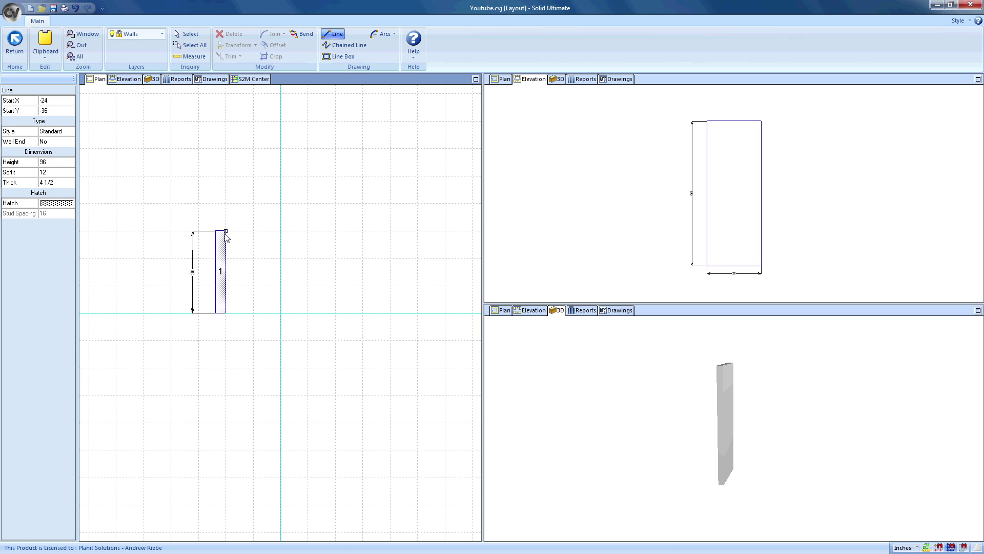
left_click(225, 232)
left_click(336, 232)
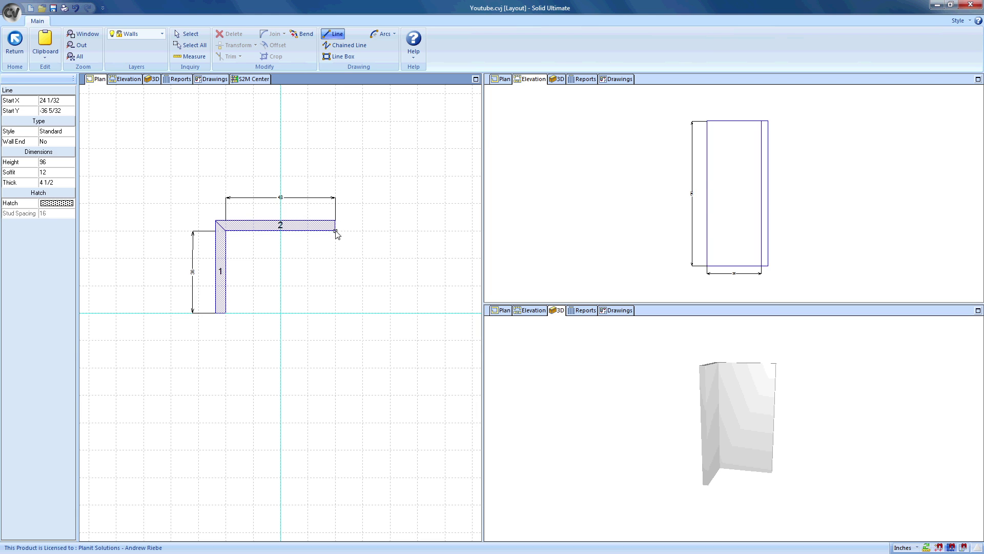
left_click(337, 232)
left_click(342, 312)
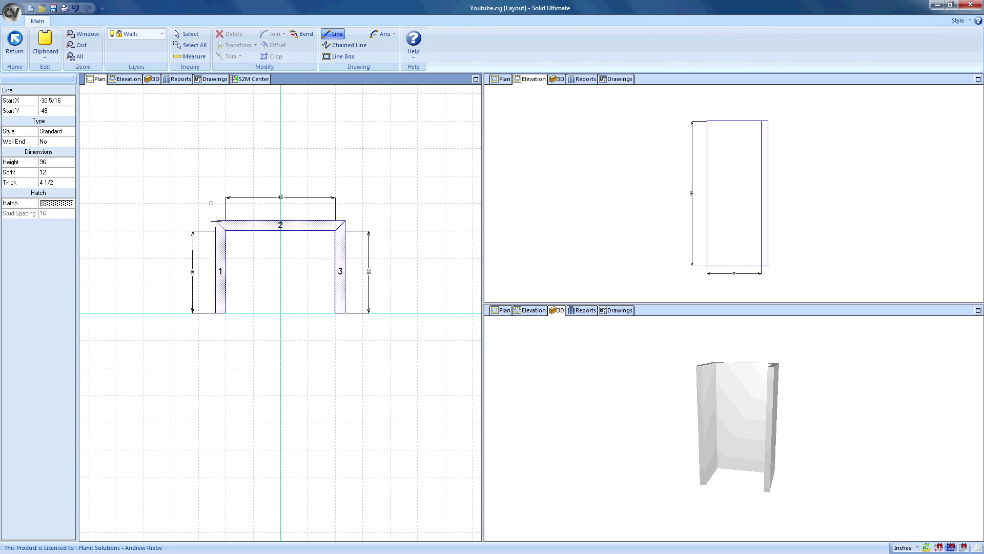
Select wall 1 and set its length to 144 inches.
right_click(265, 287)
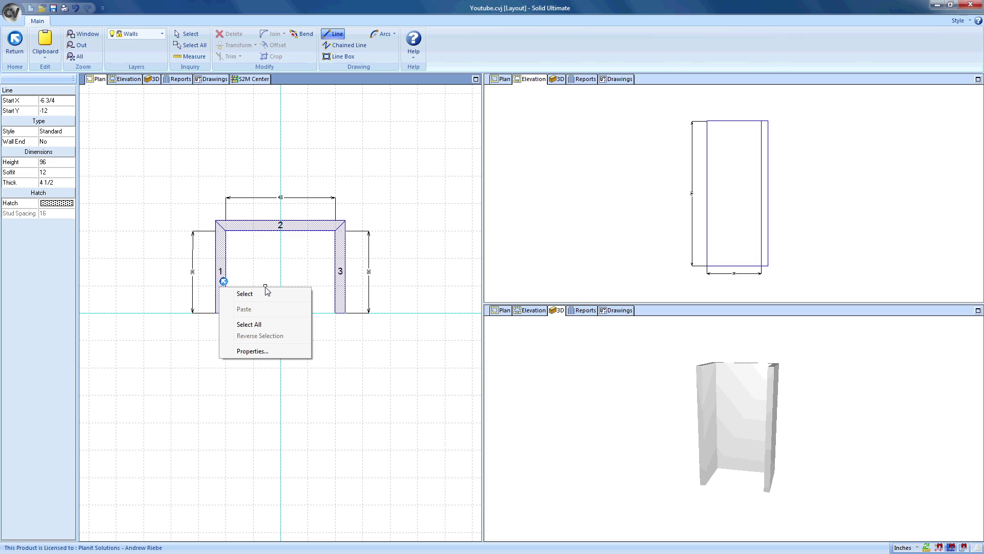
left_click(267, 290)
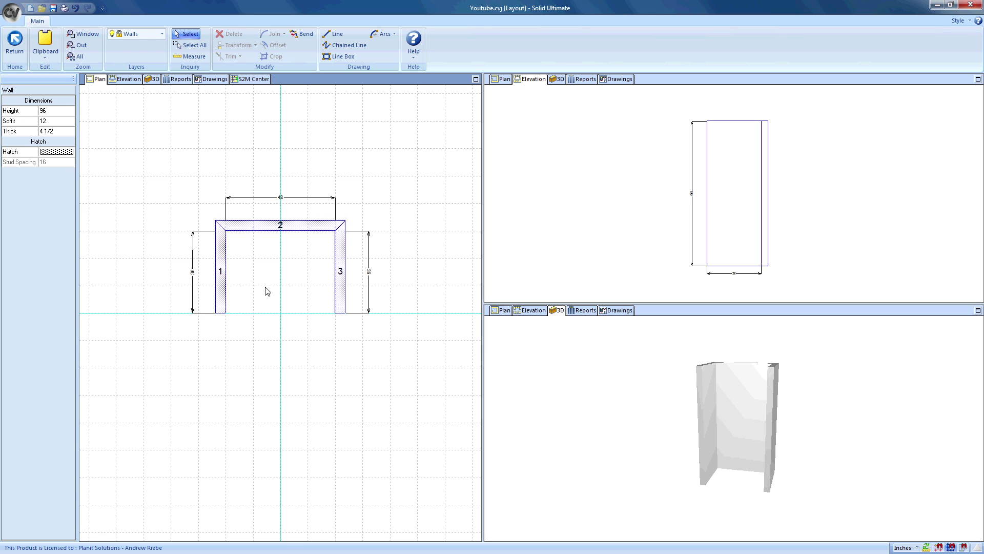
left_click(220, 272)
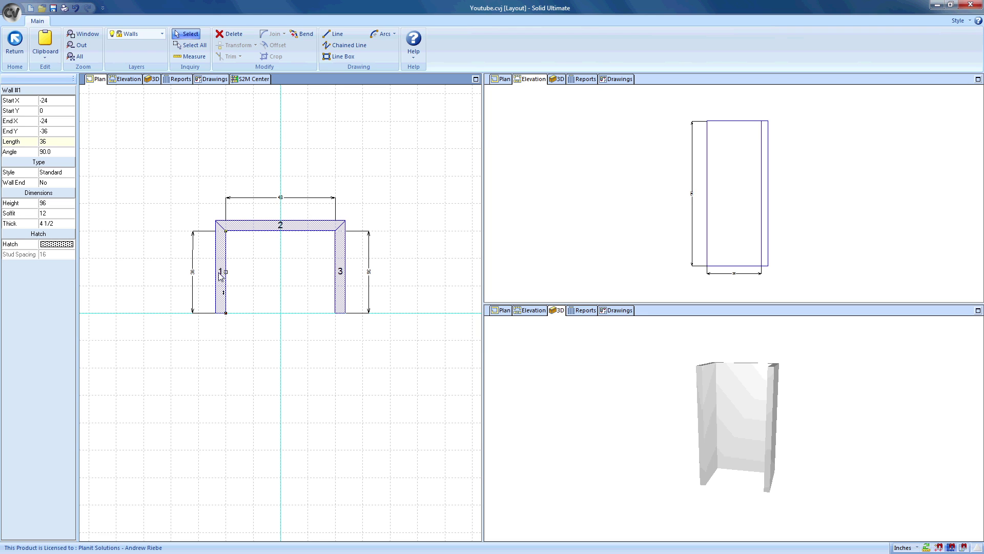
left_click(62, 143)
type("144")
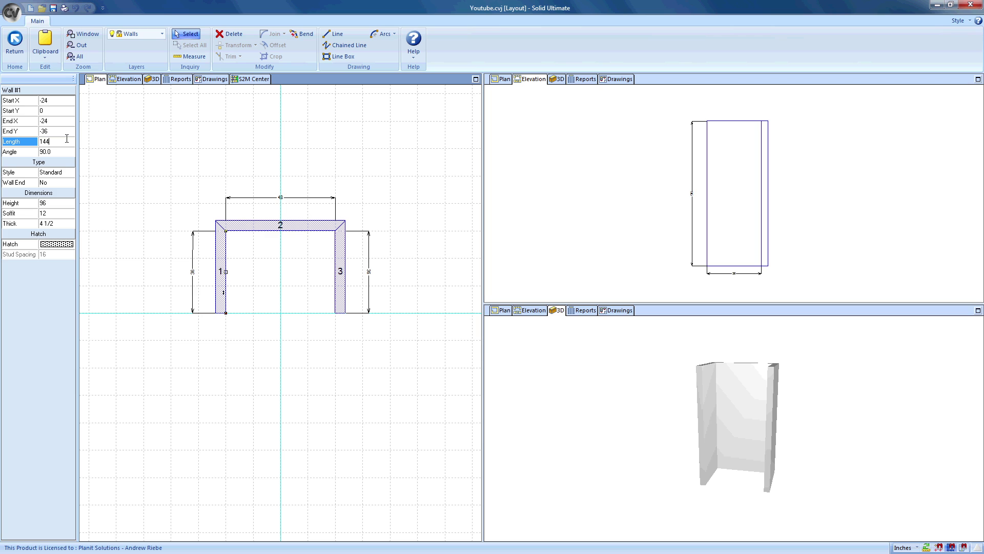
key("Return")
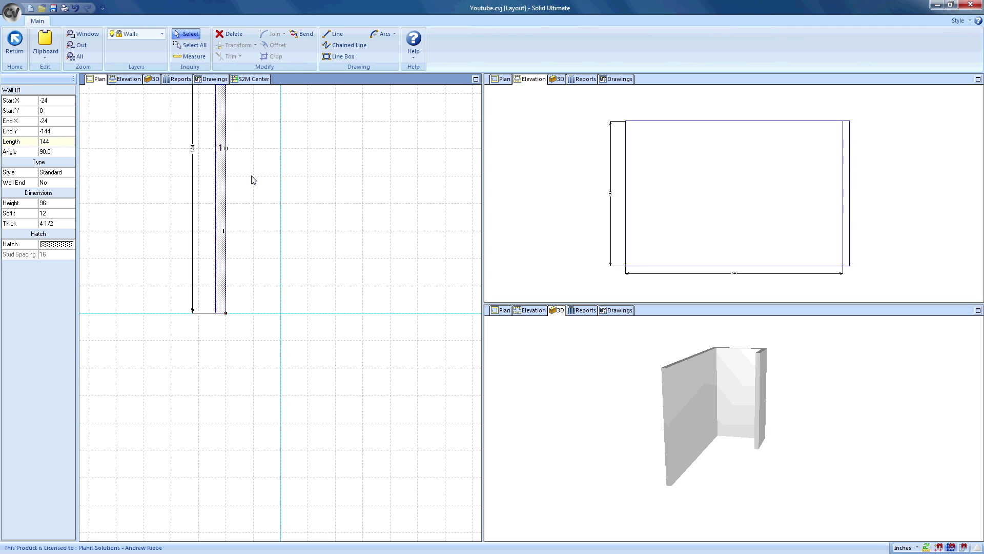
Set the lengths of walls 2 and 3 to 144 inches each.
left_click(76, 56)
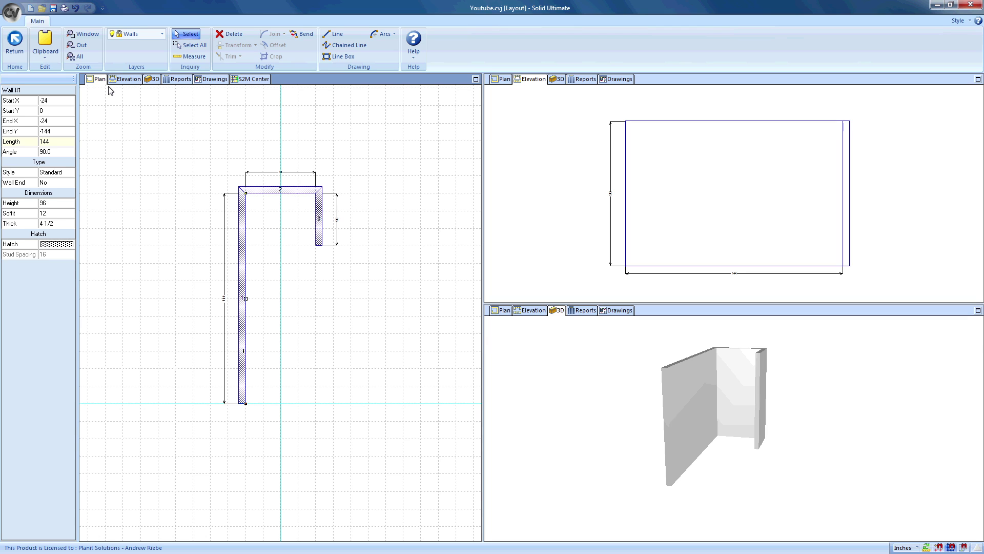
left_click(285, 193)
type("144")
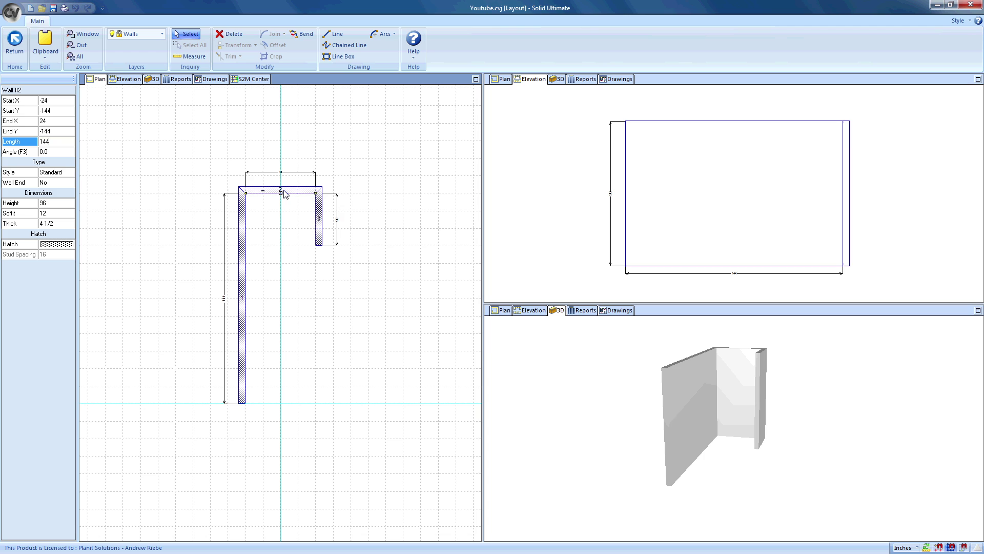
key("Return")
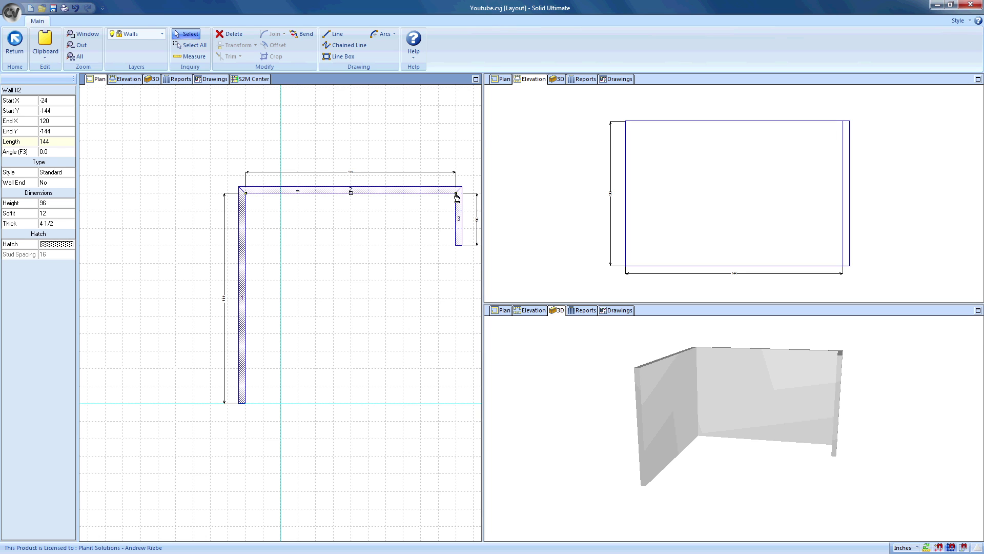
type("14")
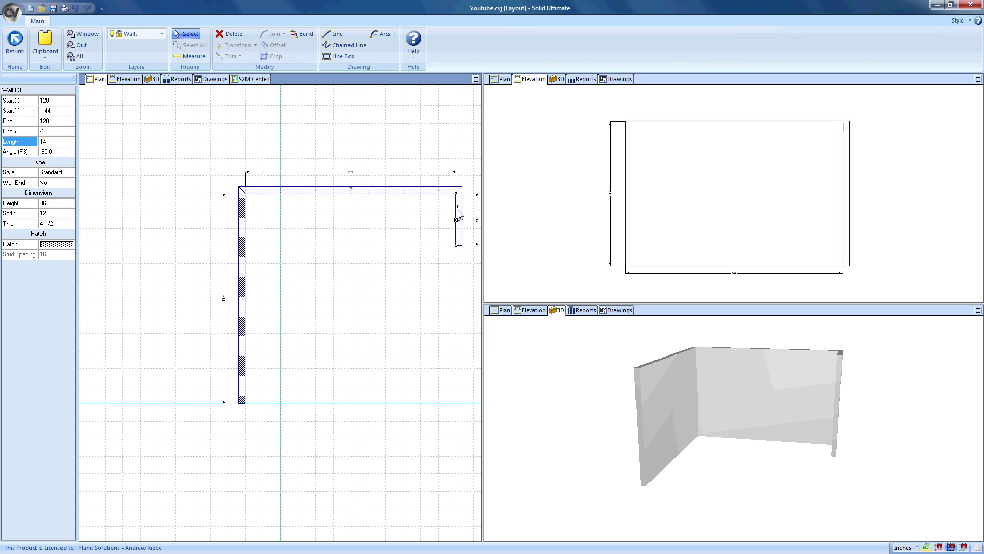
type("4")
key("Return")
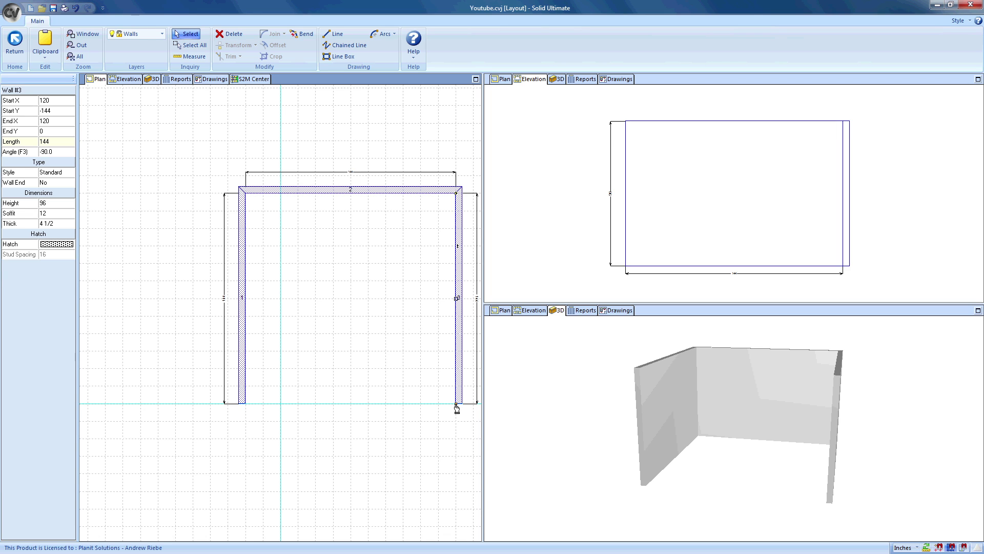
Leave wall editing and center the room on the plan origin.
left_click(18, 48)
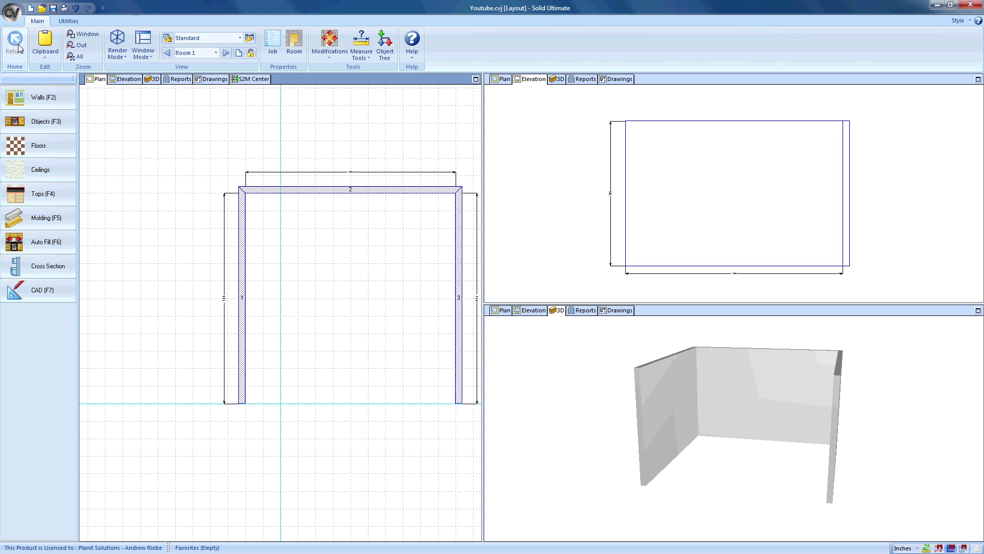
left_click(329, 57)
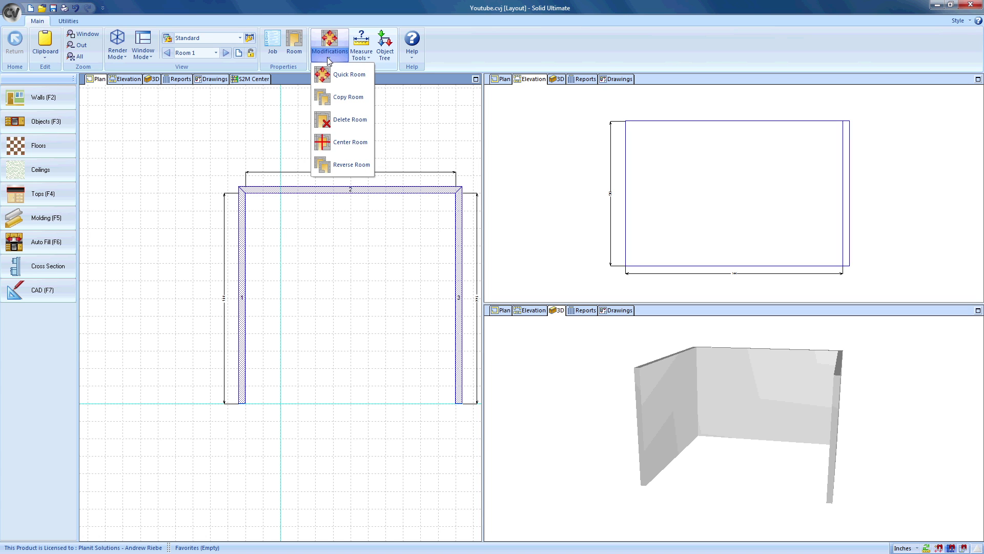
left_click(339, 142)
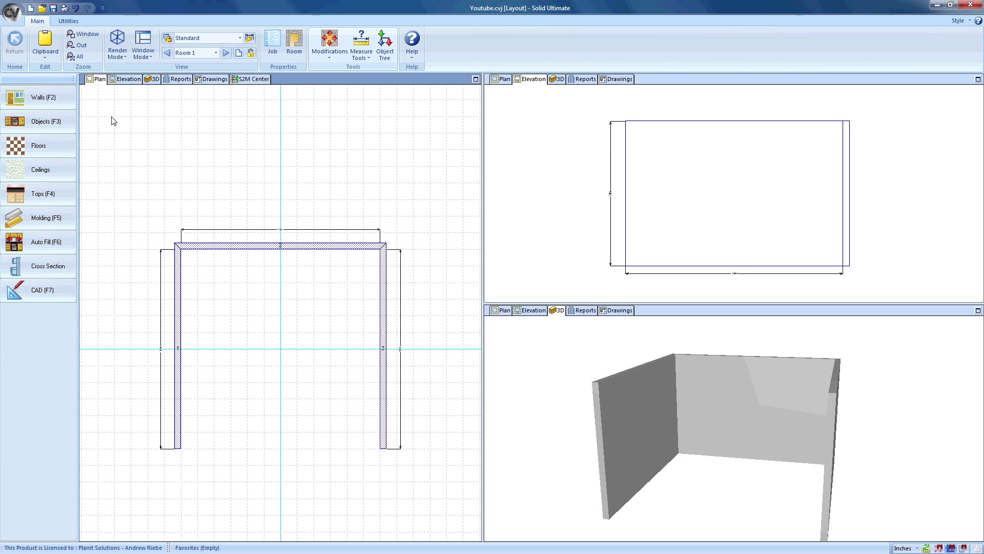
Try placing a Std Base cabinet from the Custom Cabinets catalog against wall 2.
left_click(72, 122)
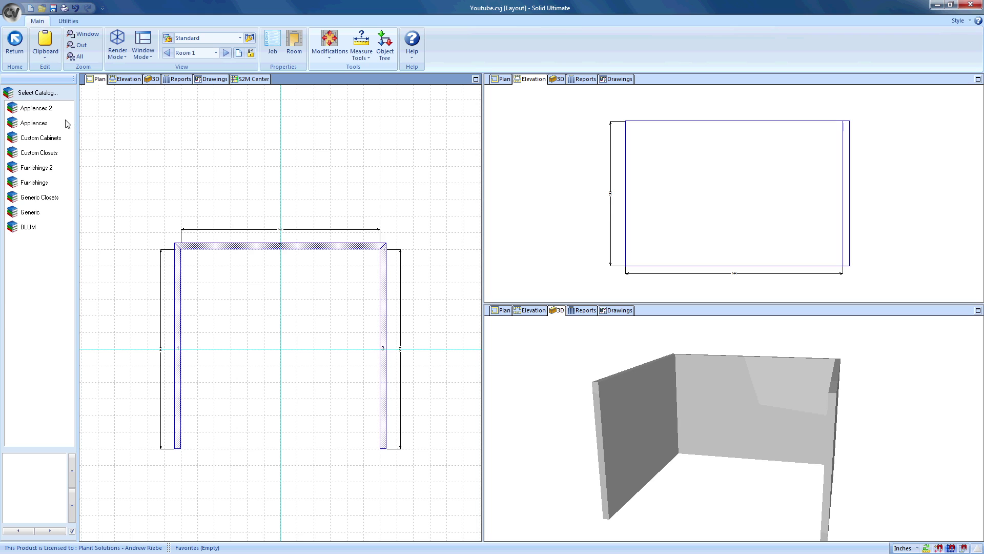
left_click(55, 139)
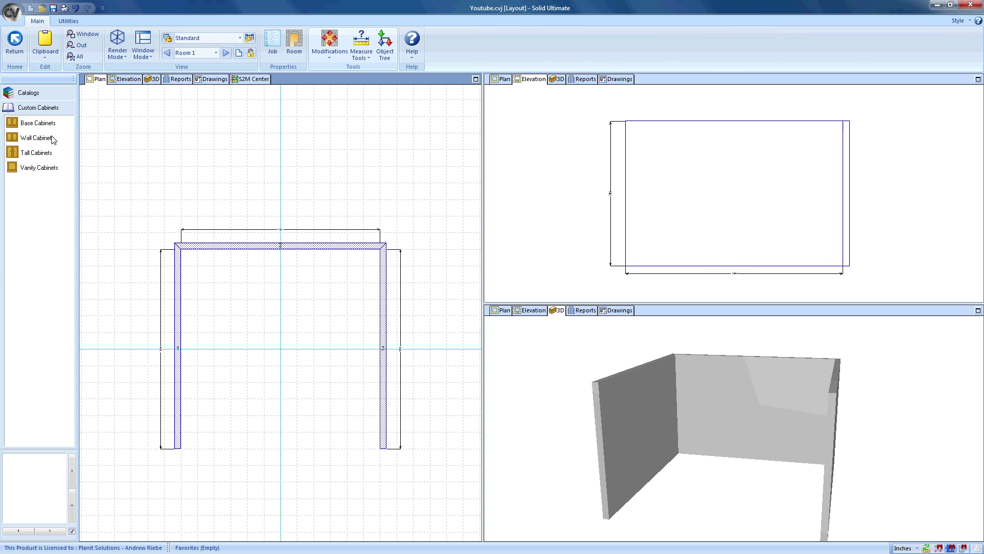
left_click(37, 123)
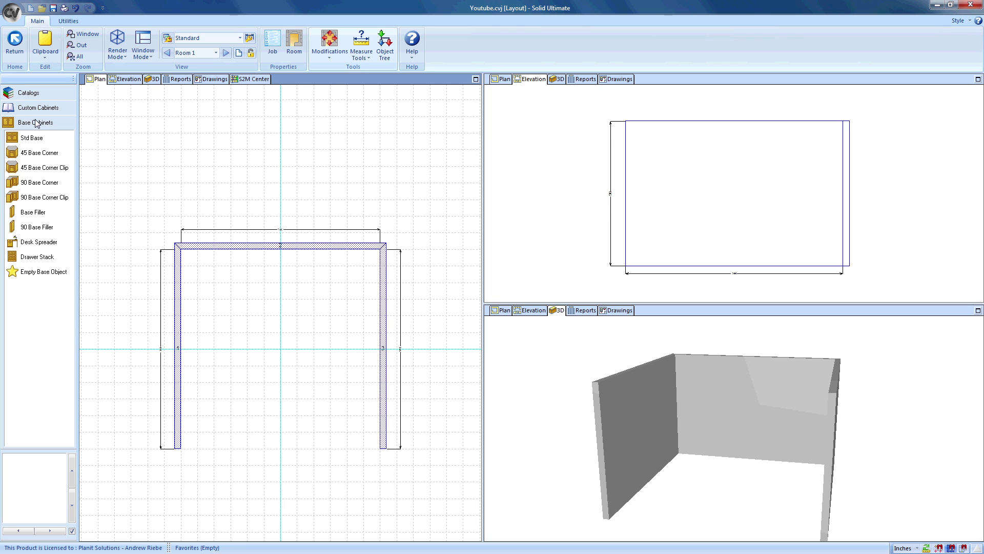
left_click(32, 138)
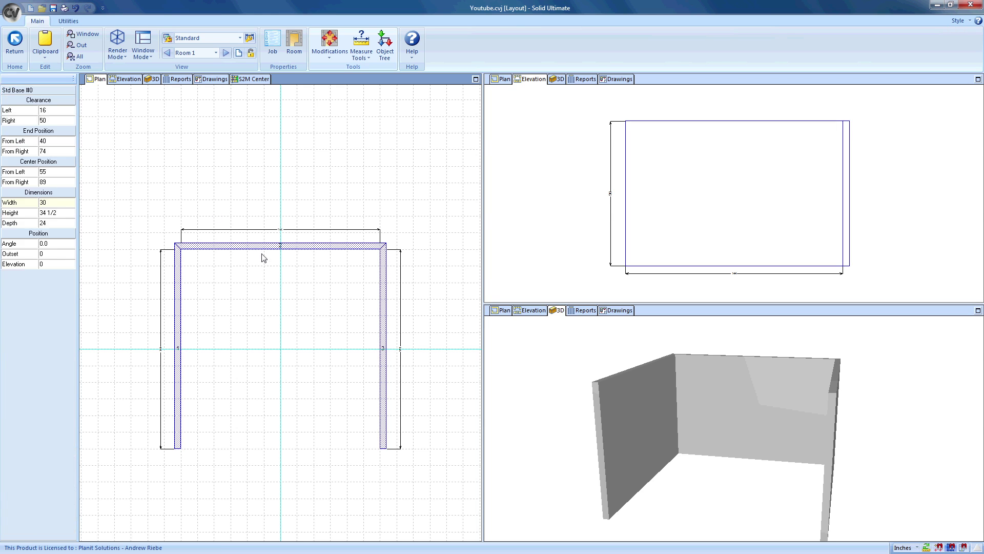
left_click(271, 266)
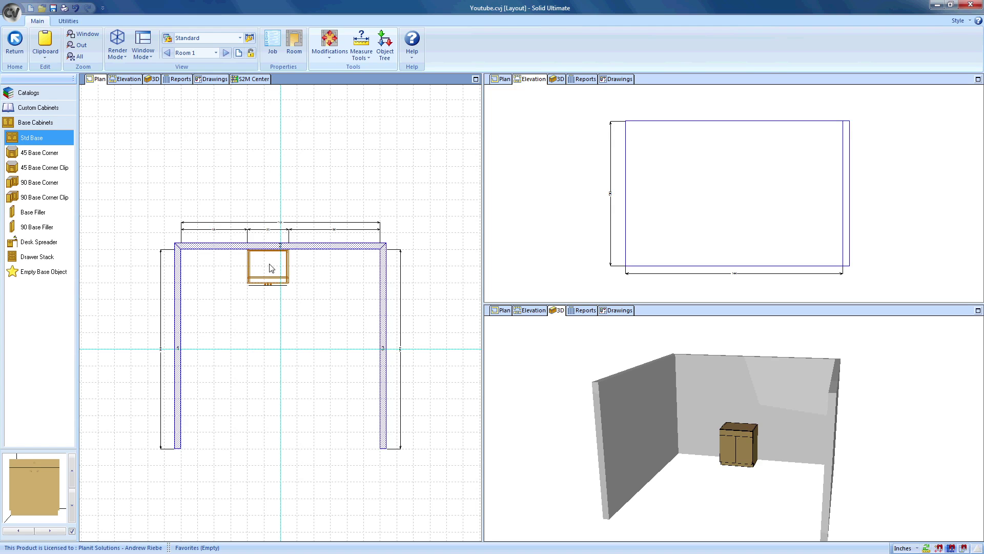
key("Delete")
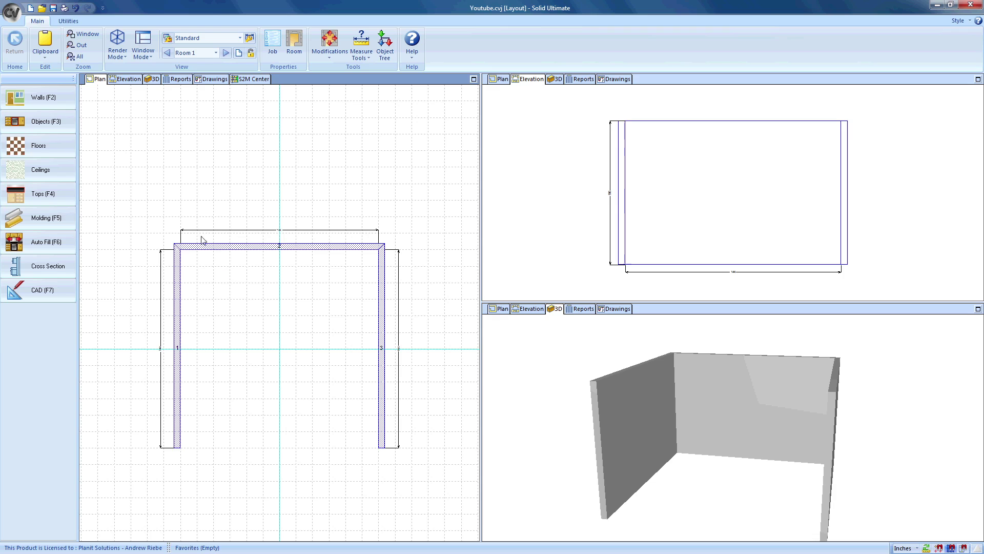
Furnish the three walls with base and wall cabinets, a window and a refrigerator from the object catalogs, and save the job.
left_click(50, 124)
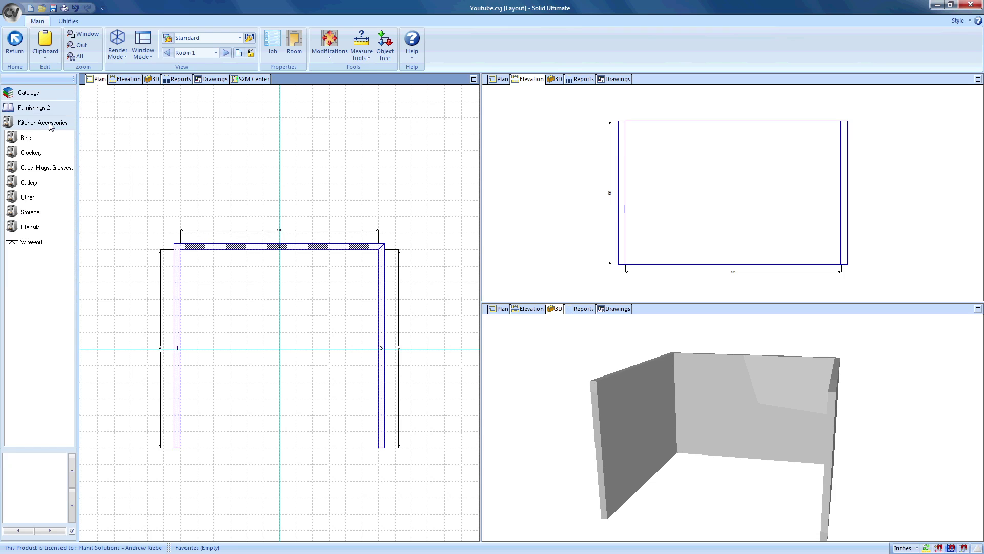
left_click(25, 94)
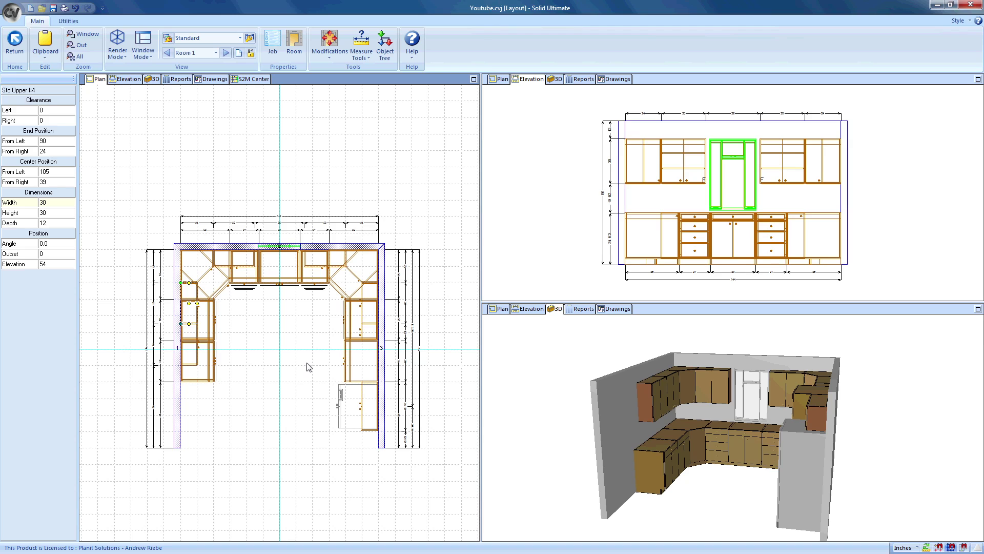
left_click_drag(592, 416, 701, 429)
left_click_drag(765, 436, 666, 405)
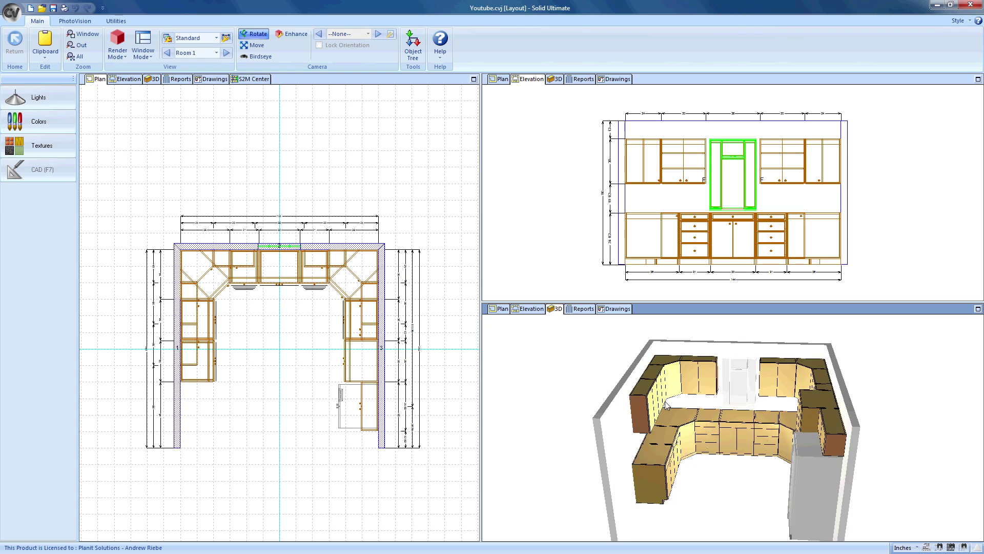
left_click(53, 8)
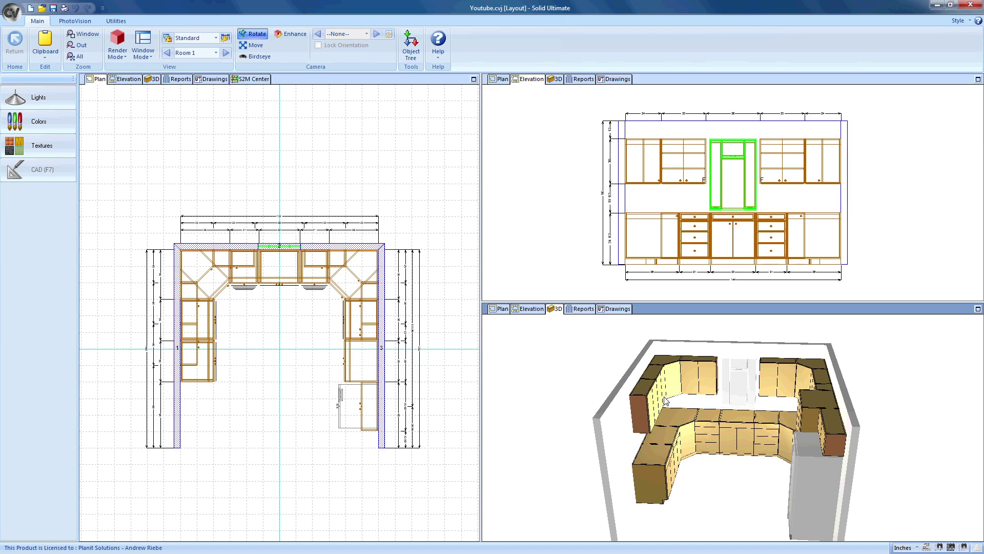
Add a second room to the job and maximize its plan view.
left_click(445, 241)
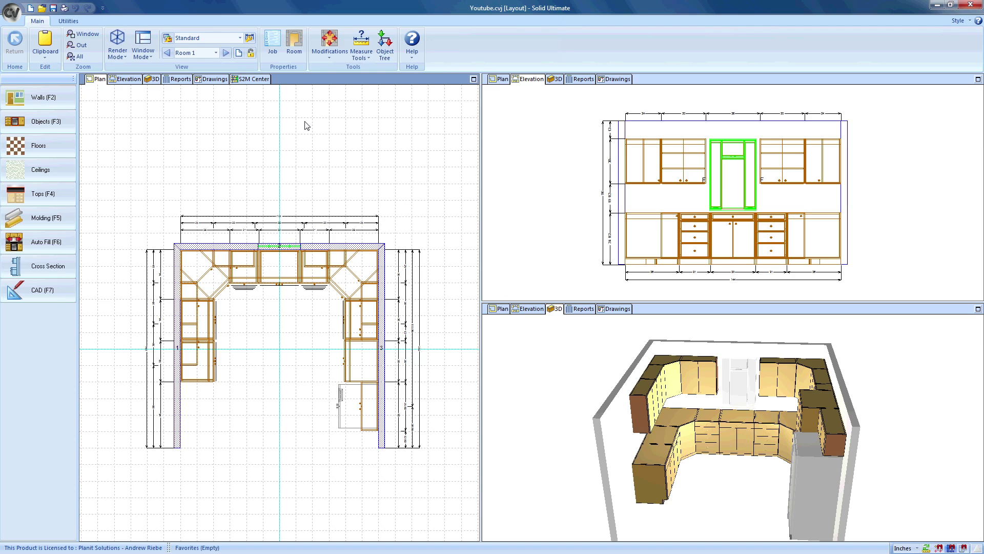
left_click(239, 54)
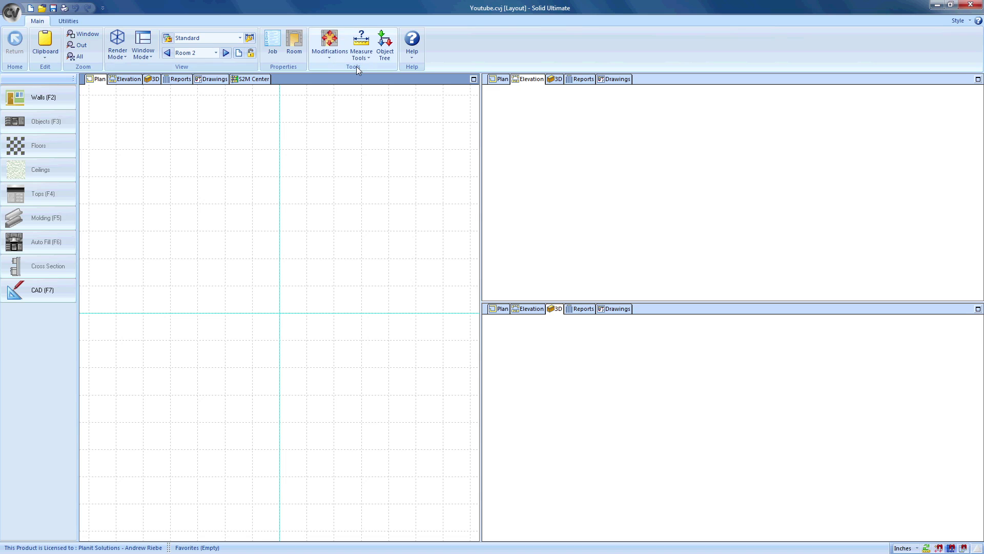
left_click(474, 80)
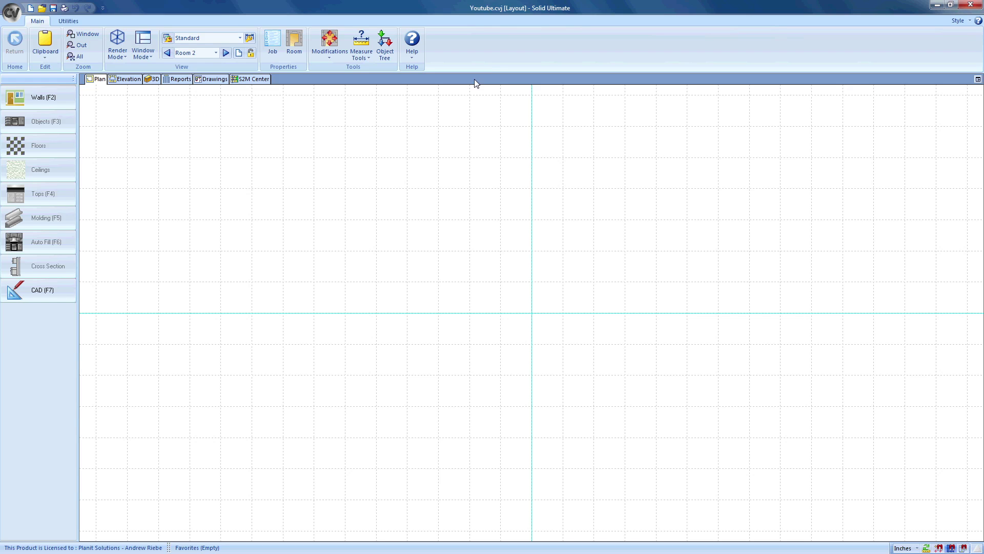
Draw three connected 24-inch walls as a U shape with the Line tool, running clockwise from the horizontal axis.
left_click(28, 95)
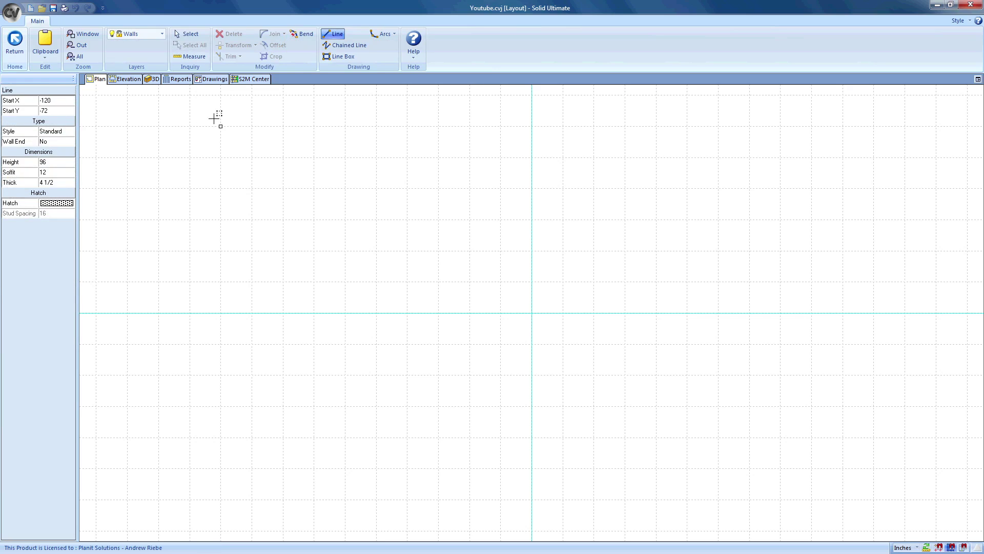
left_click(127, 312)
left_click(128, 251)
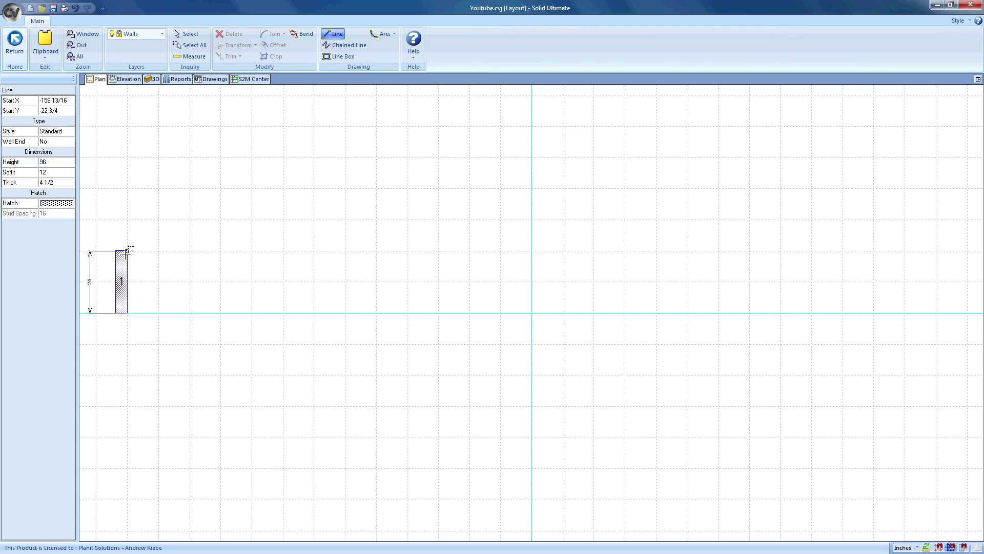
left_click(128, 250)
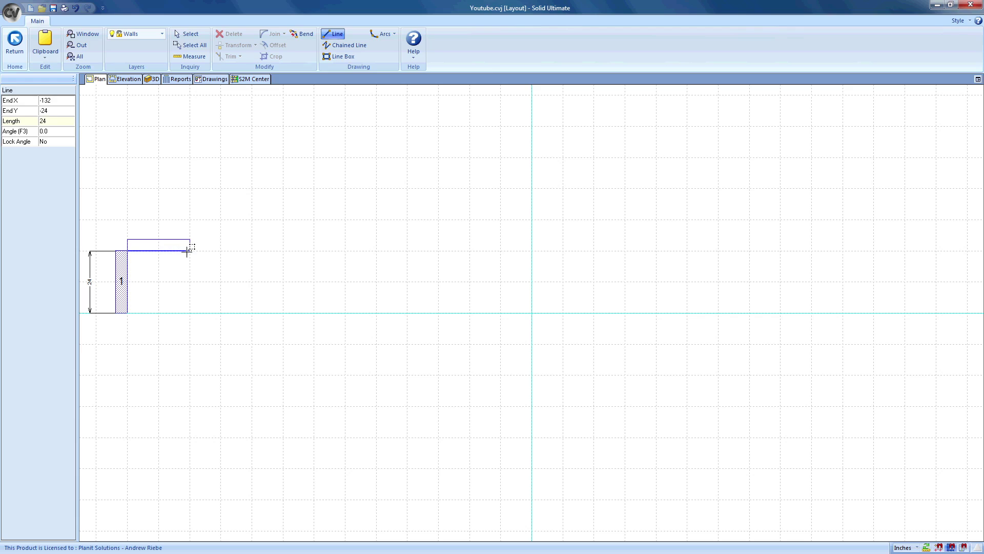
left_click(188, 251)
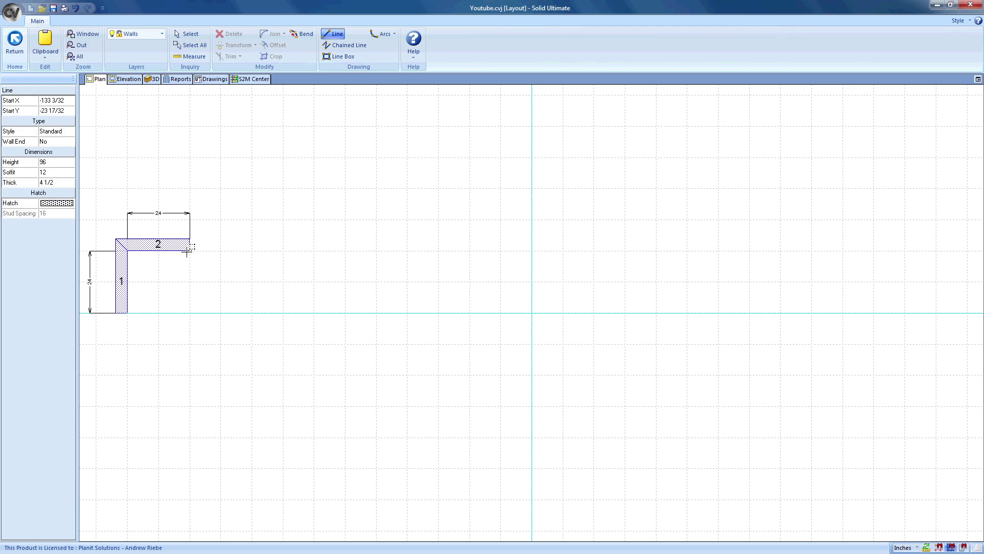
left_click(189, 310)
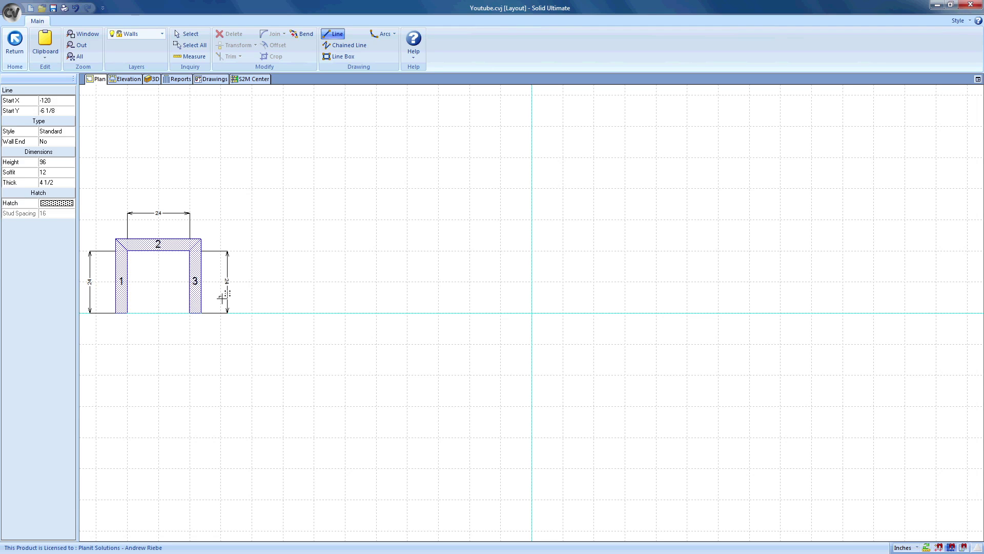
Draw a second U of three 24-inch walls with single lines, running counterclockwise from X -72, Y 0 so their thickness falls inside.
left_click(345, 312)
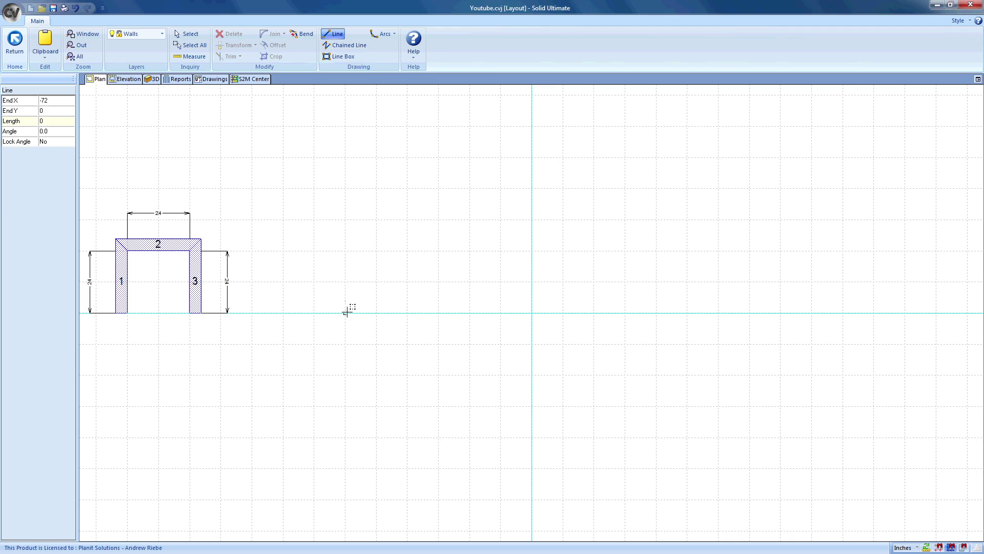
left_click(345, 251)
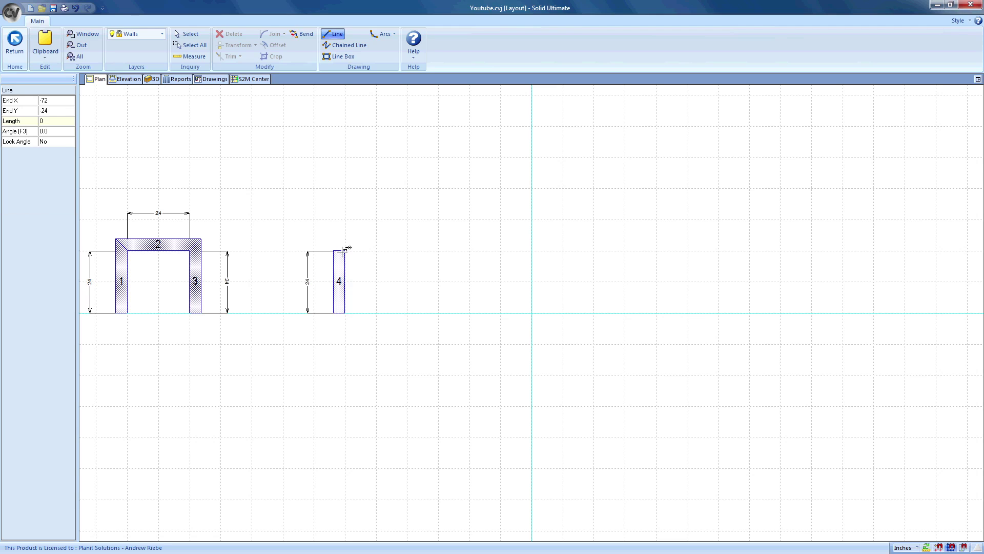
left_click(283, 251)
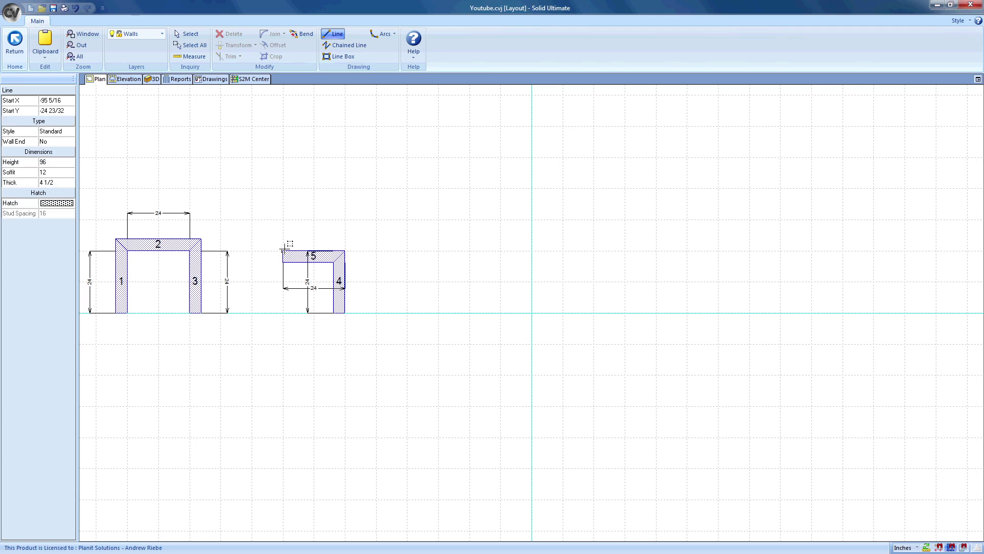
left_click(283, 251)
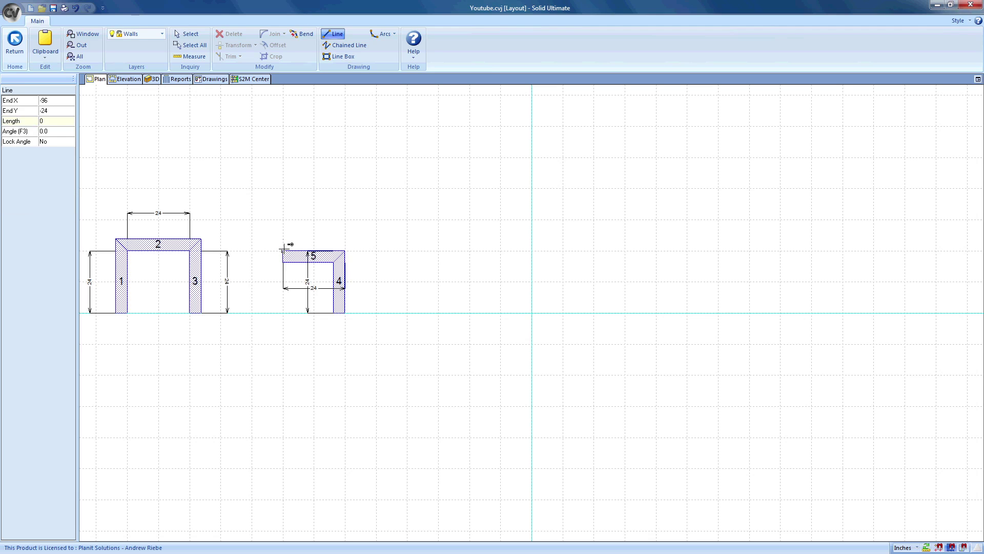
left_click(283, 312)
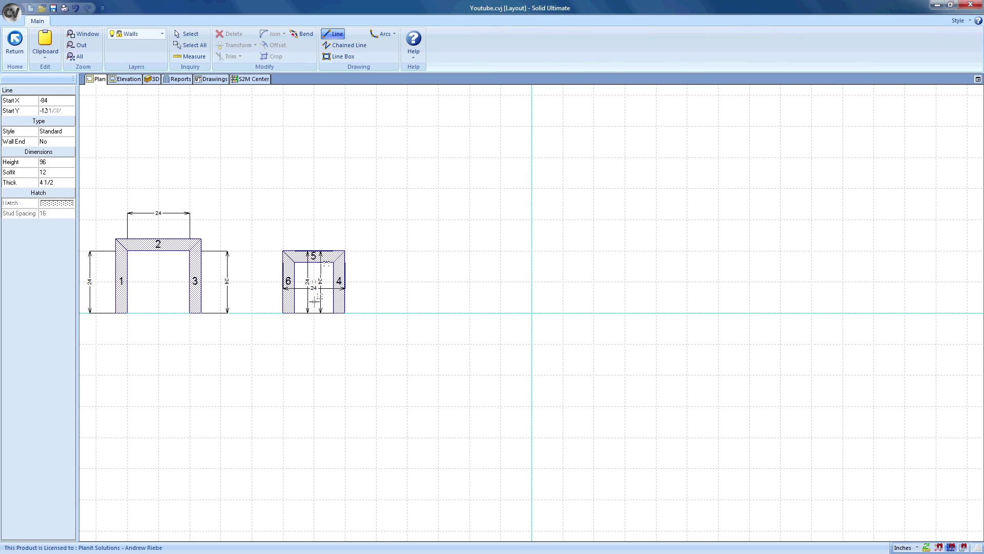
Draw a U of three 36-inch walls with the Chained Line tool, starting at X -48 on the horizontal axis, and end the chain.
left_click(346, 50)
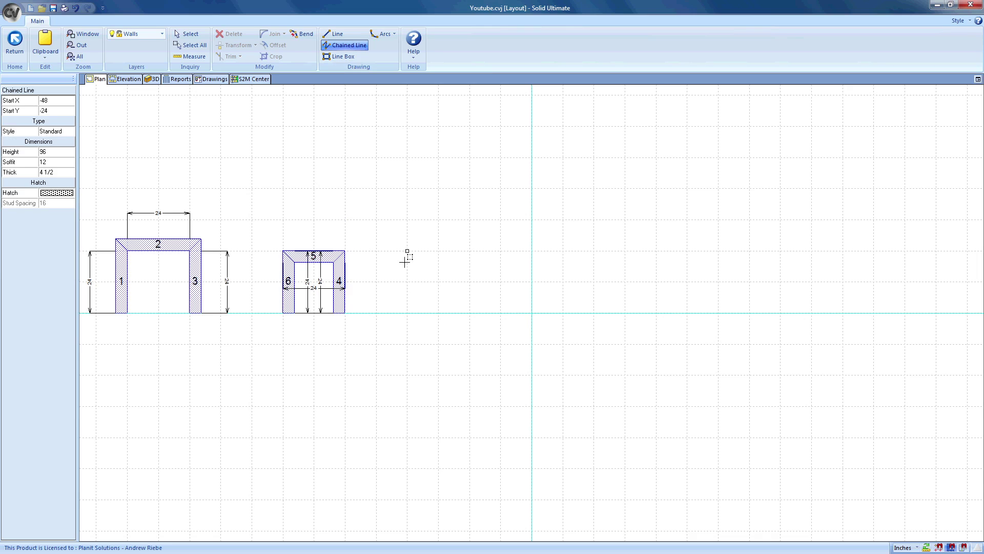
left_click(409, 313)
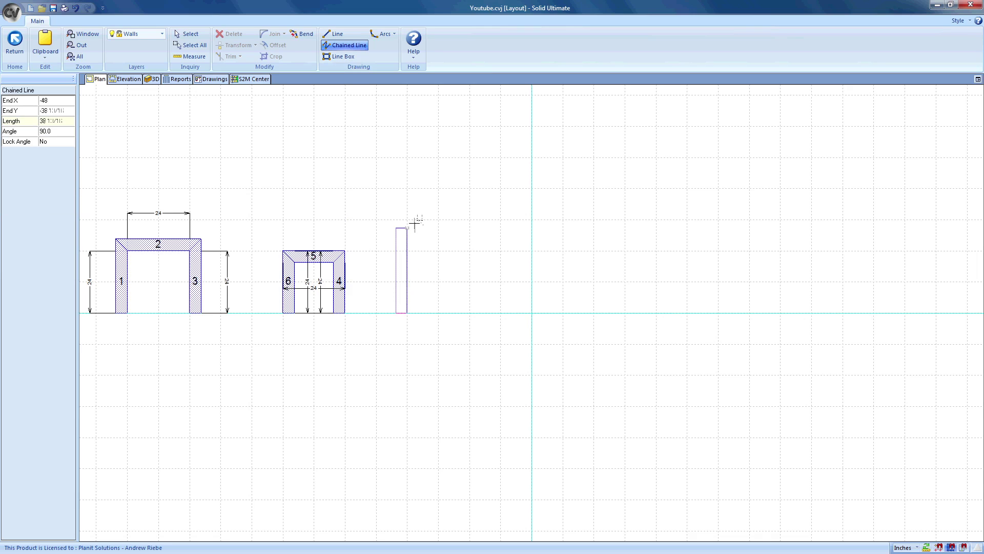
left_click(408, 220)
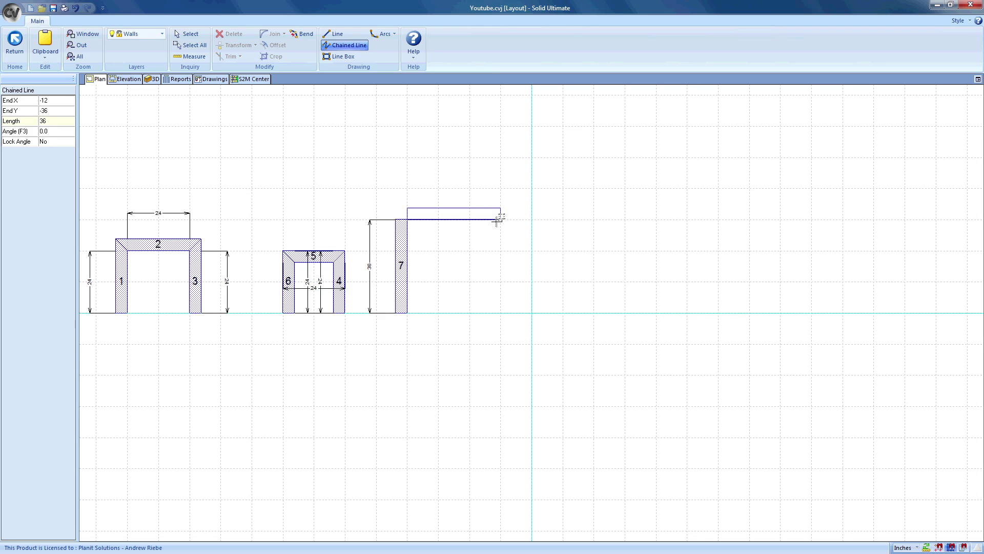
key("Escape")
left_click(415, 219)
left_click(500, 220)
left_click(500, 311)
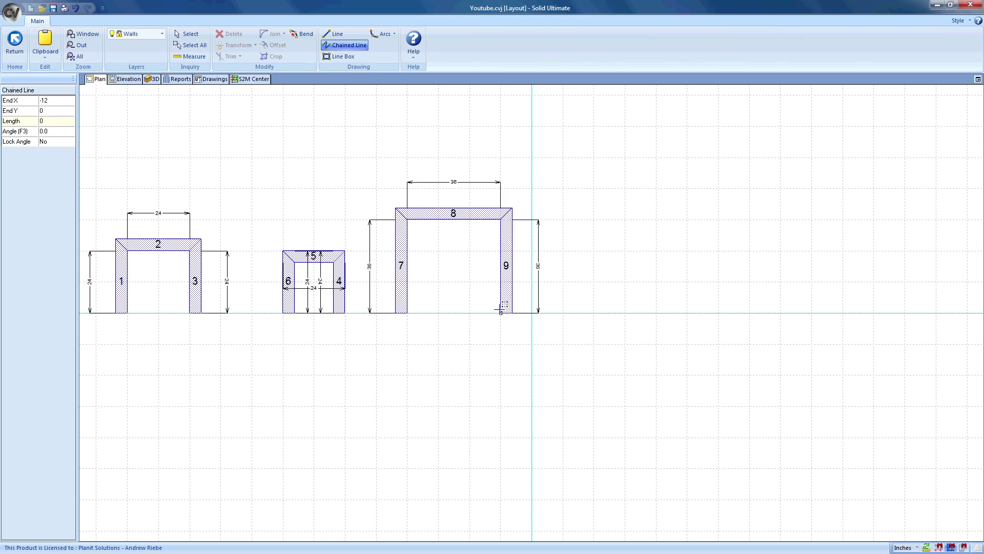
key("Escape")
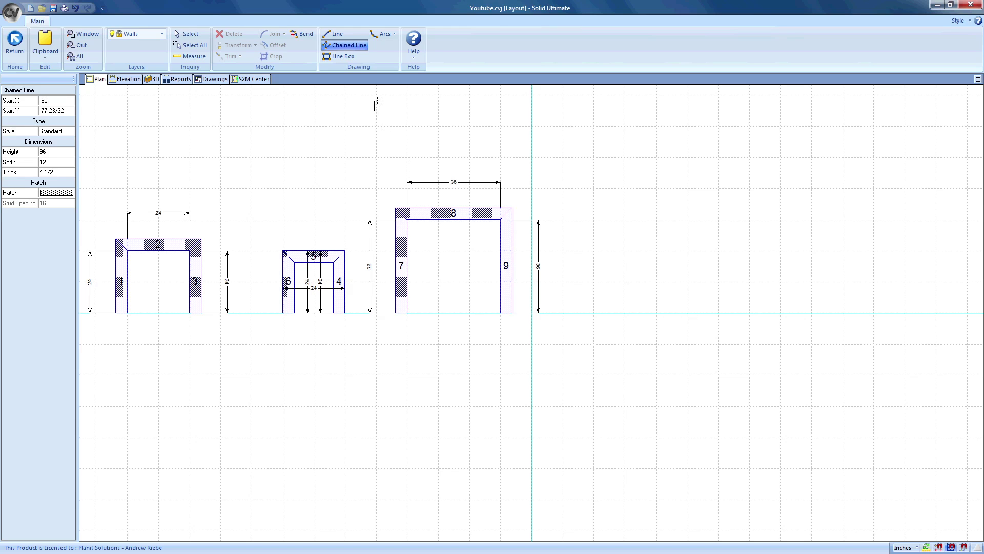
Draw two closed wall boxes below the horizontal axis with the Line Box tool, one 36 by 36 inches and one 24 by 36 inches.
left_click(344, 56)
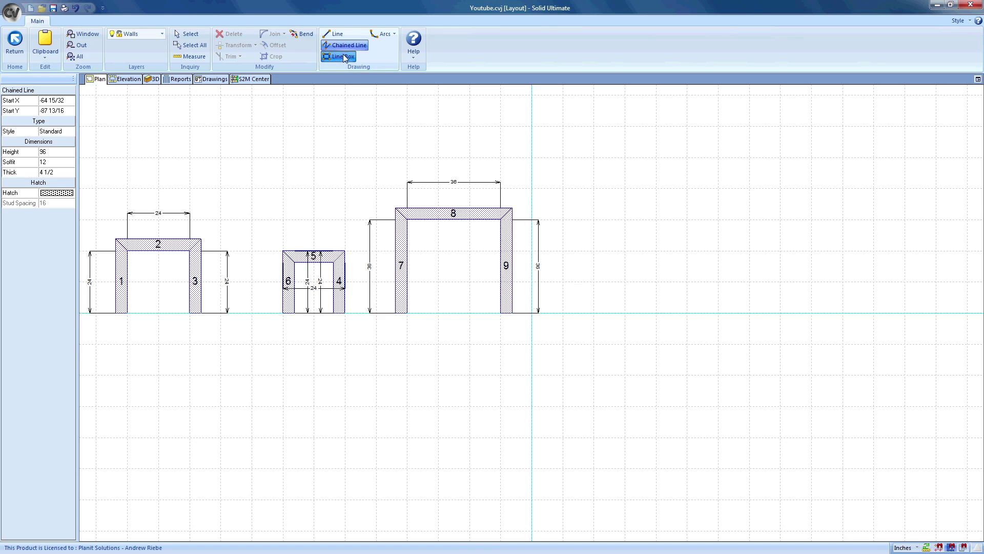
left_click(252, 345)
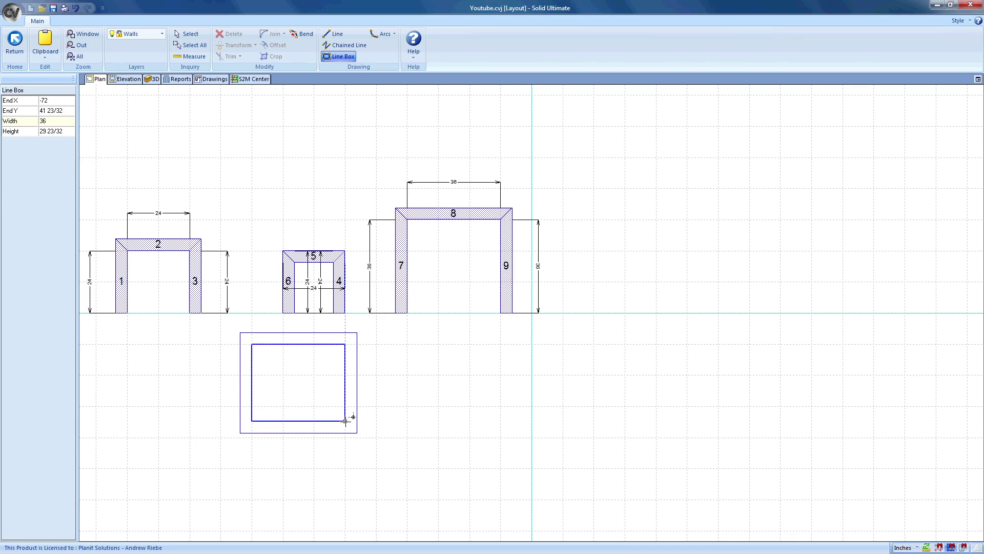
left_click(345, 436)
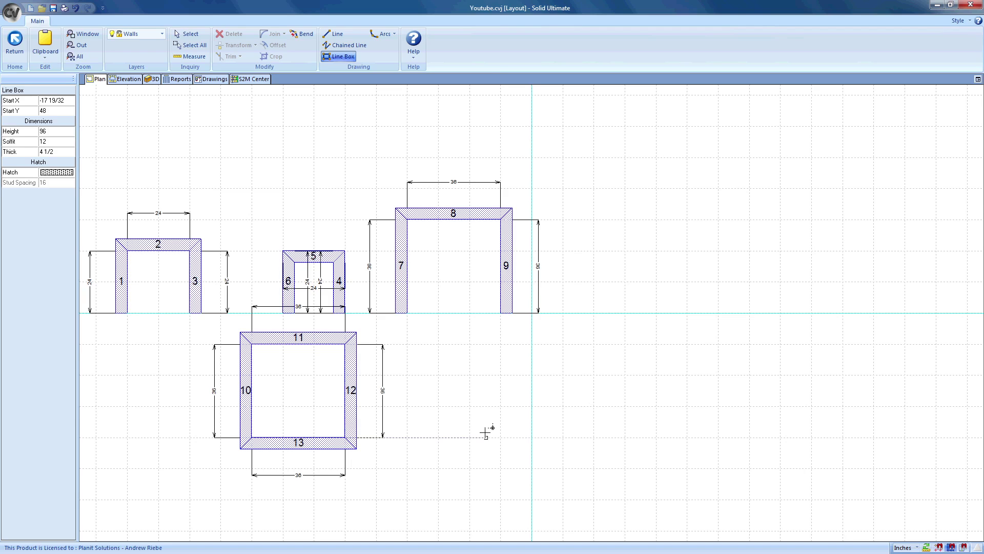
left_click(469, 344)
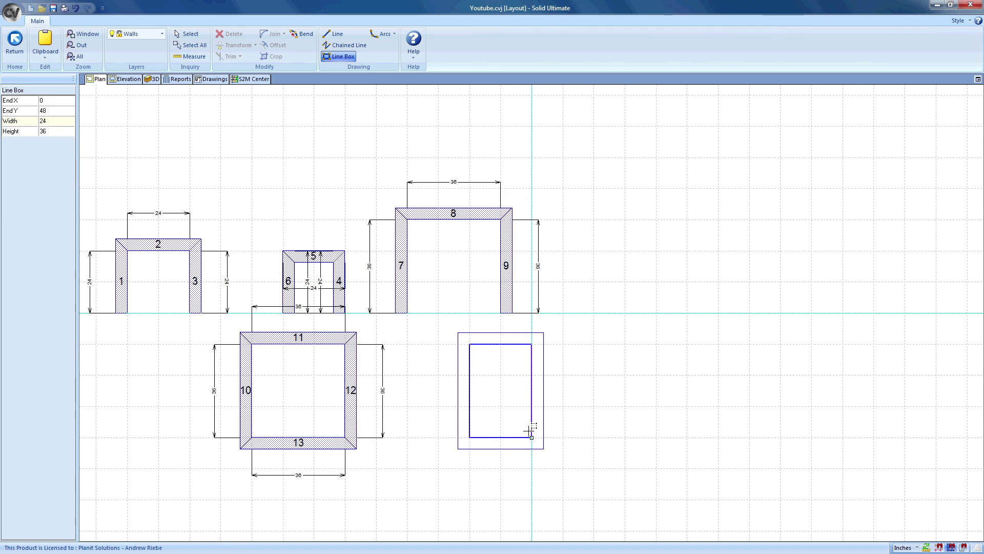
left_click(531, 427)
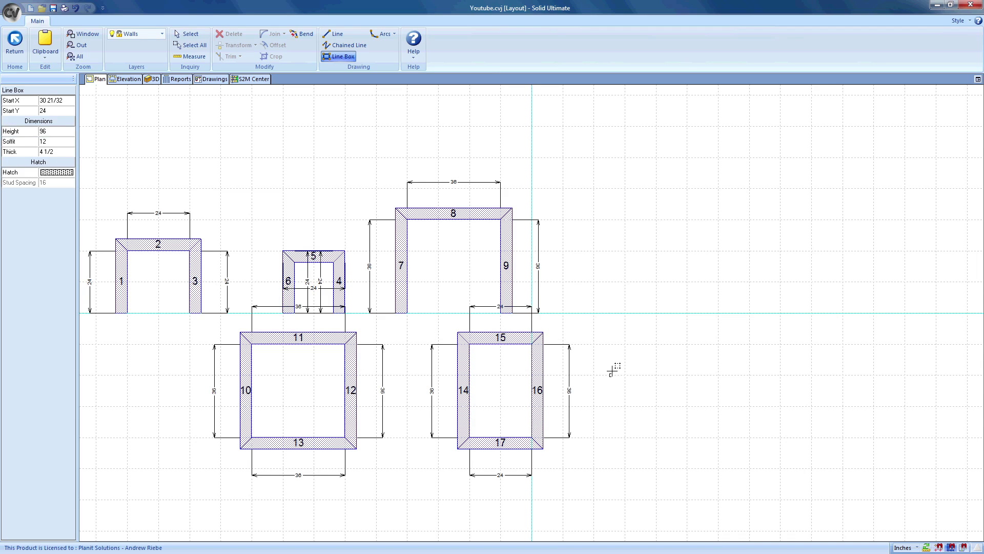
Draw a 60 by 36 inch wall box from its upper-right corner and a 36 by 36 inch box from its lower-right corner.
left_click(812, 344)
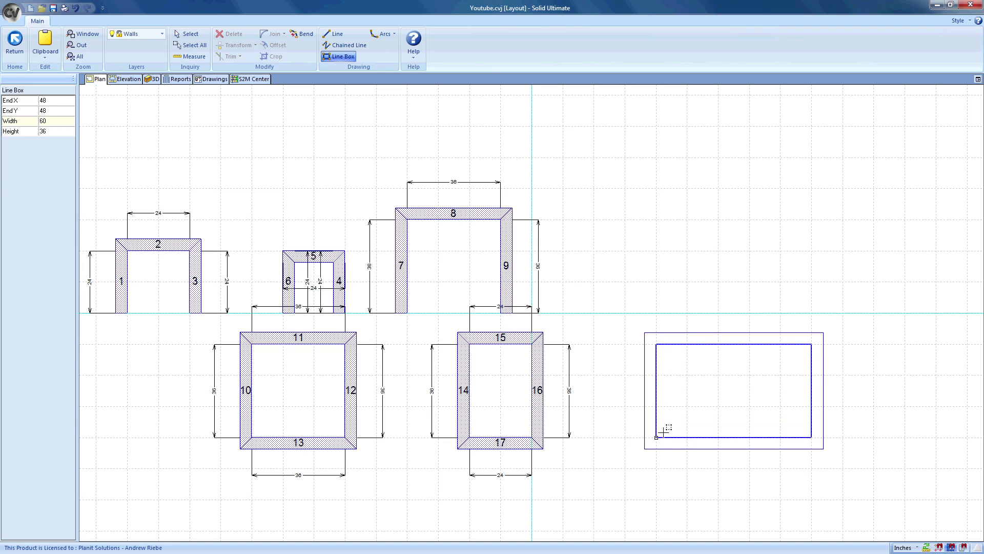
left_click(663, 432)
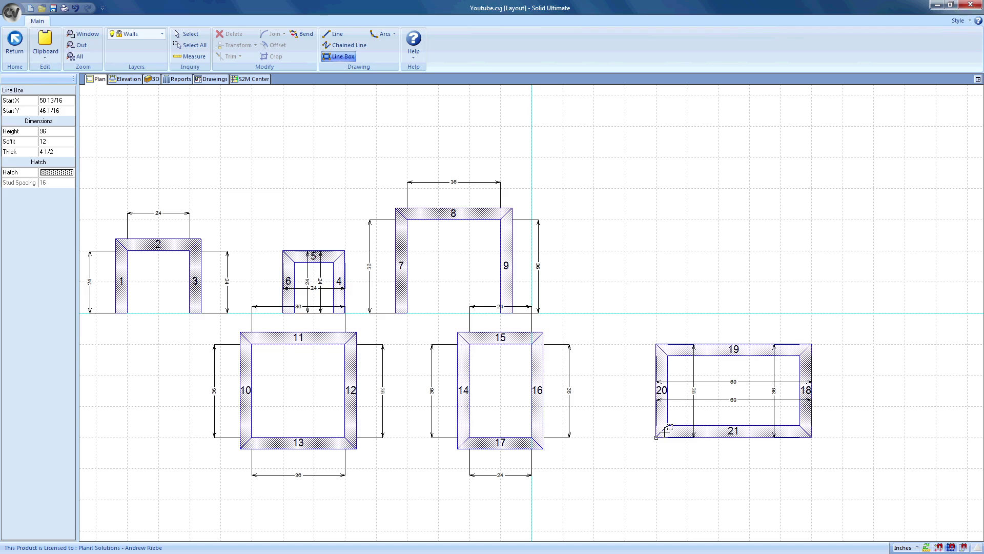
left_click(936, 437)
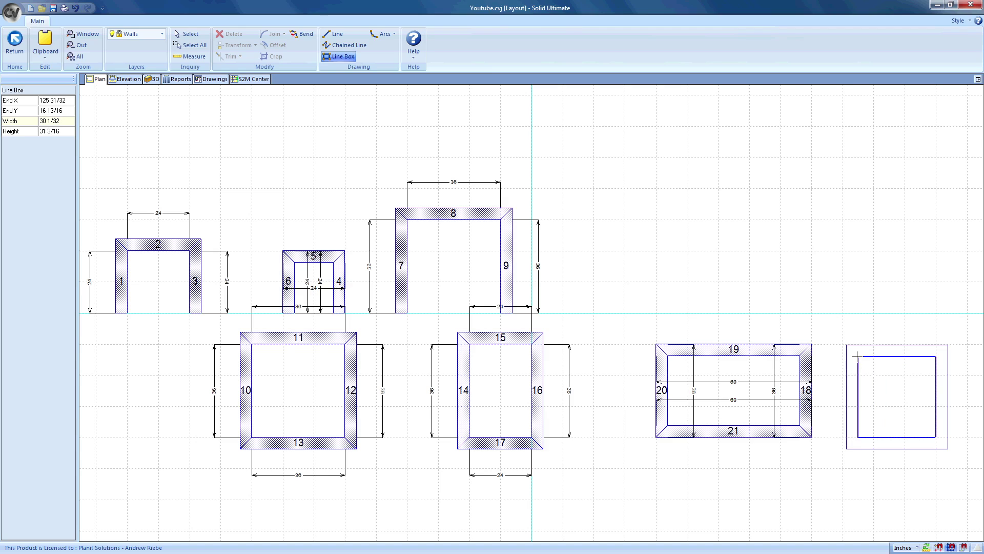
left_click(843, 344)
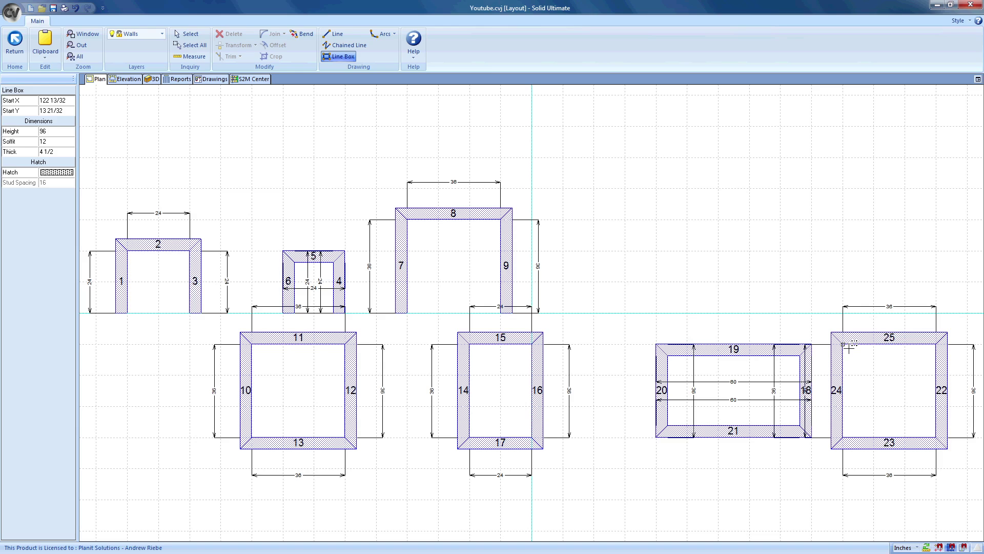
Draw a semicircular 3 Point Arc wall above the horizontal axis, about 24 inches across, ending at X 36, Y -56 9/16.
left_click(384, 33)
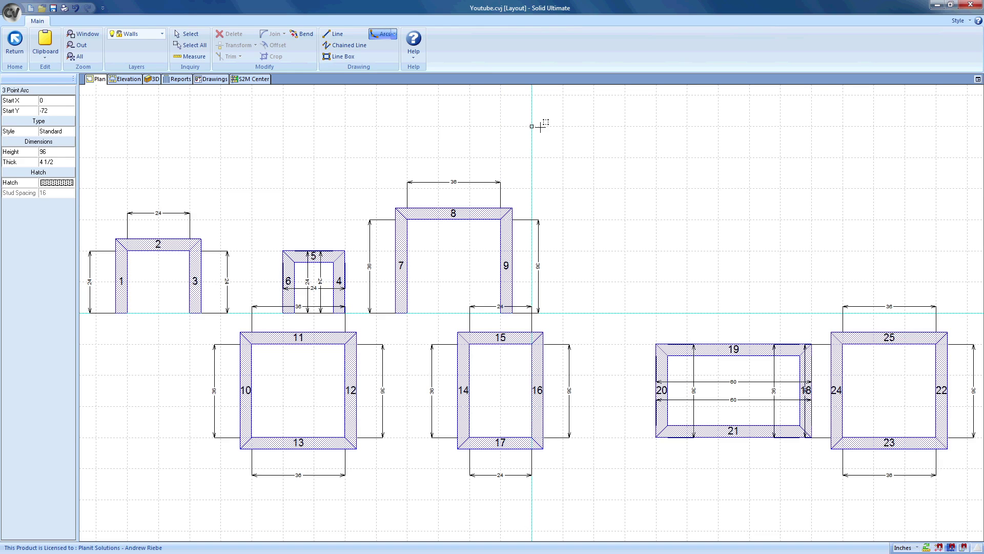
left_click(563, 152)
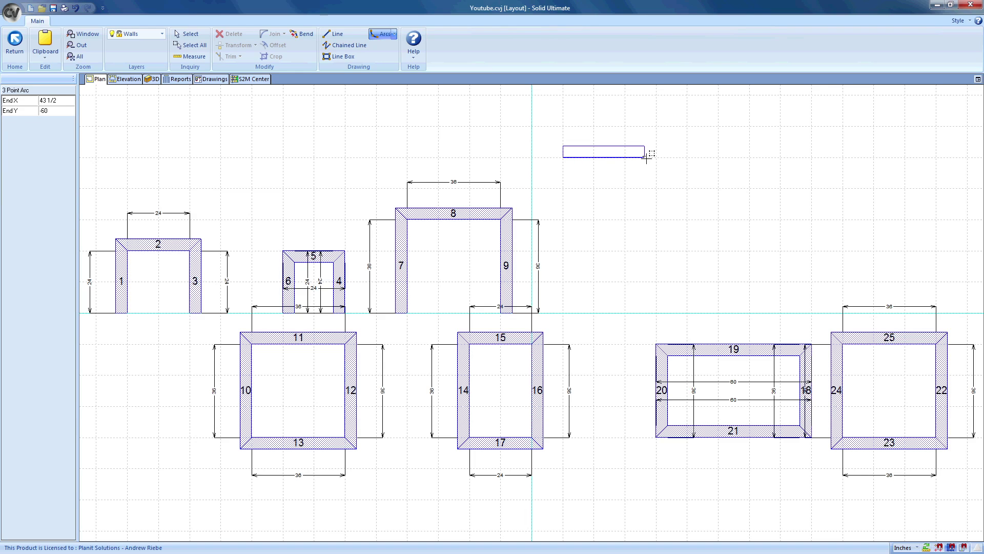
left_click(625, 167)
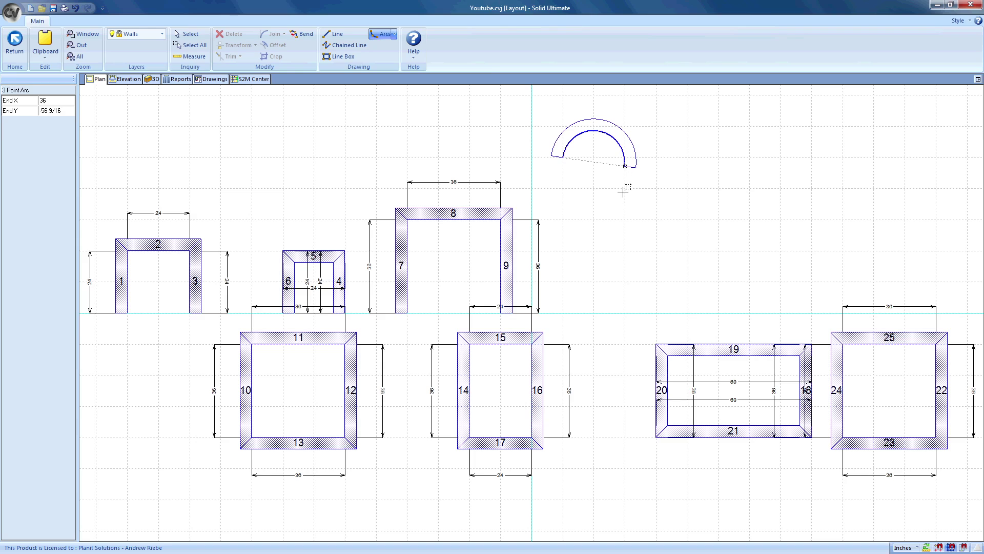
left_click(627, 191)
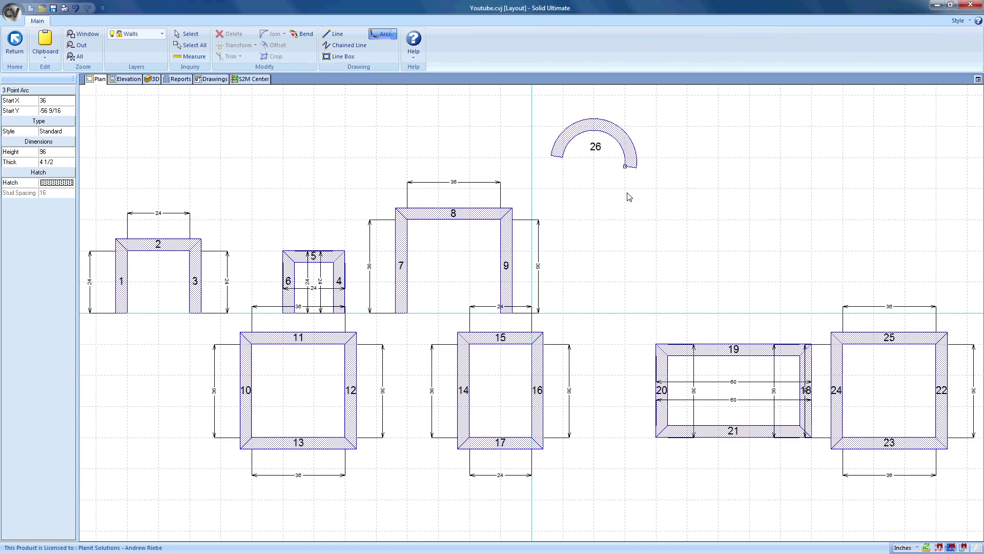